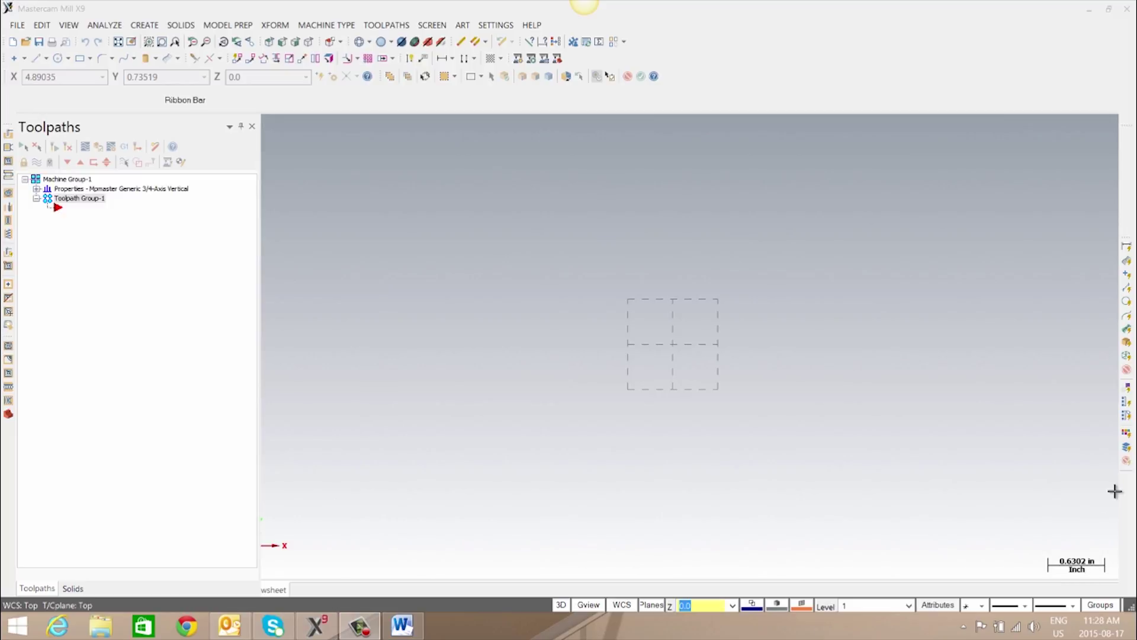
Load the Design workspace from the toolbar area's context menu
right_click(775, 43)
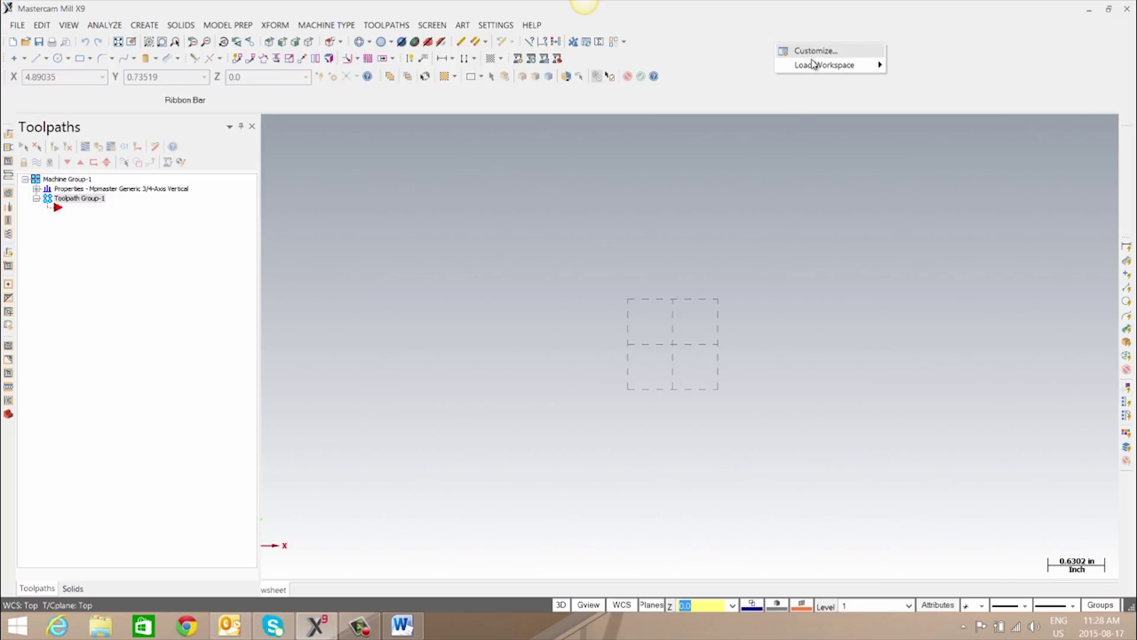
mouse_move(814, 67)
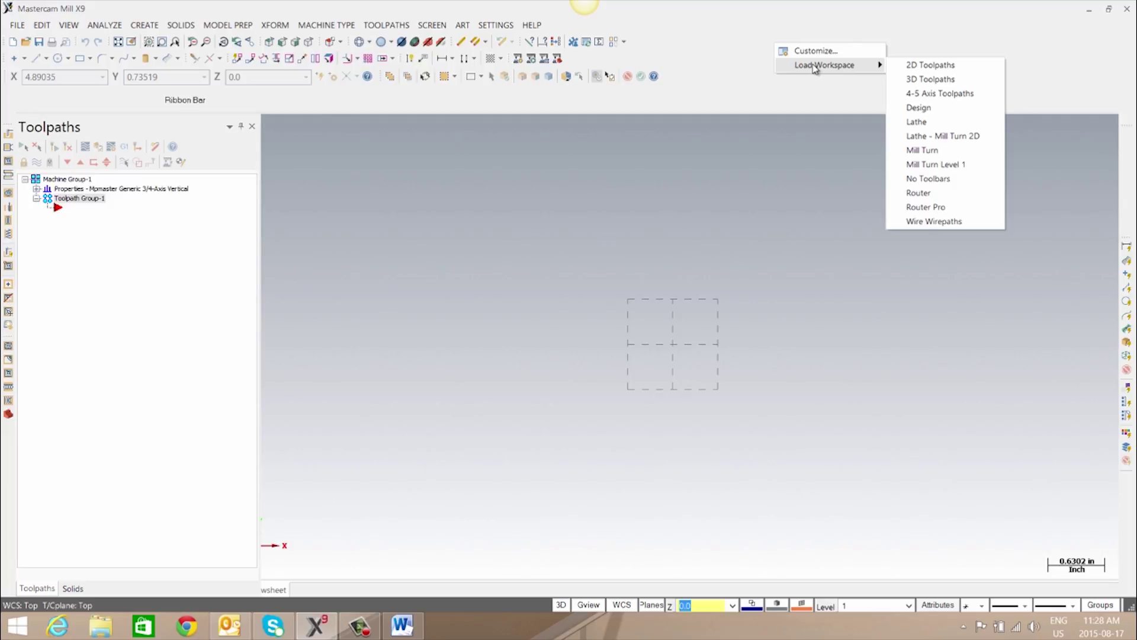
left_click(913, 109)
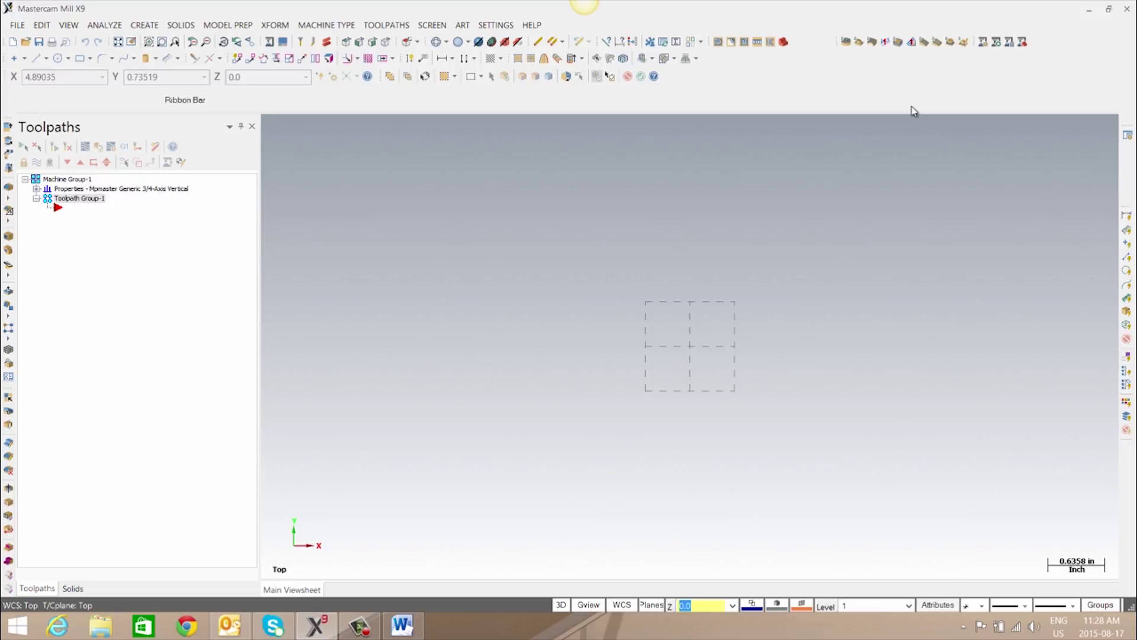
In Customize, reset the Design workspace's toolbars to installation defaults
right_click(837, 76)
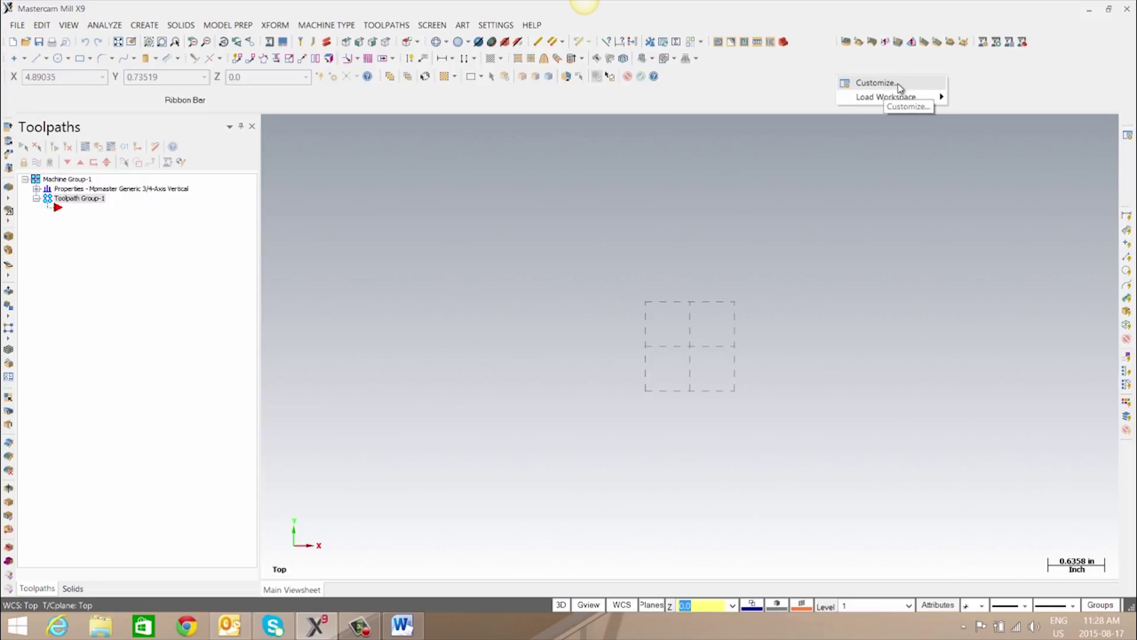
left_click(875, 83)
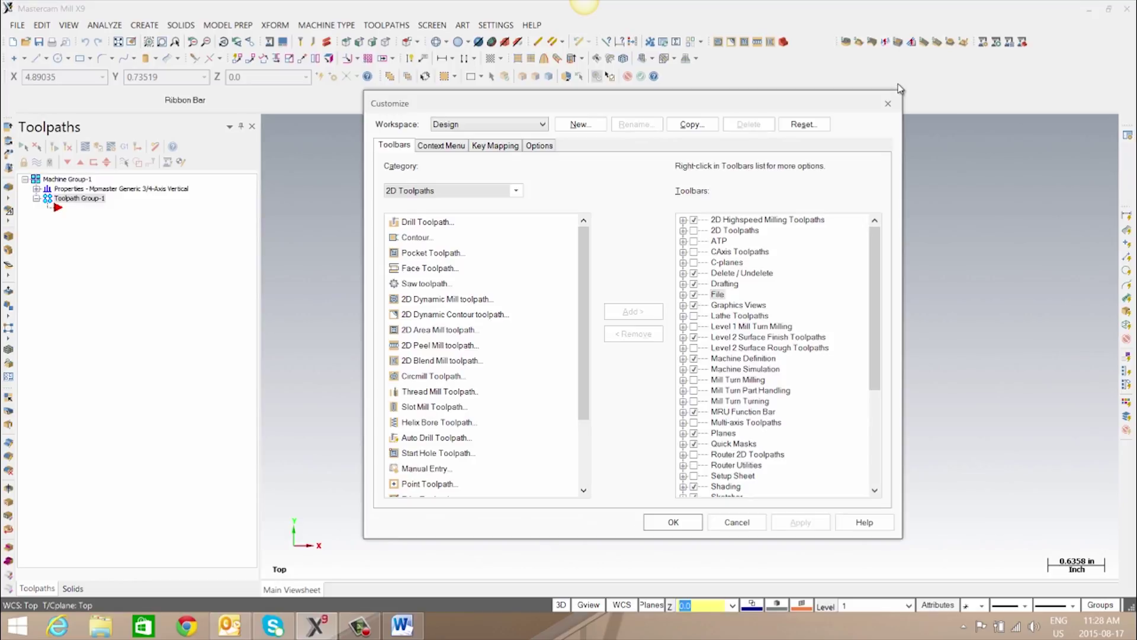
left_click(819, 126)
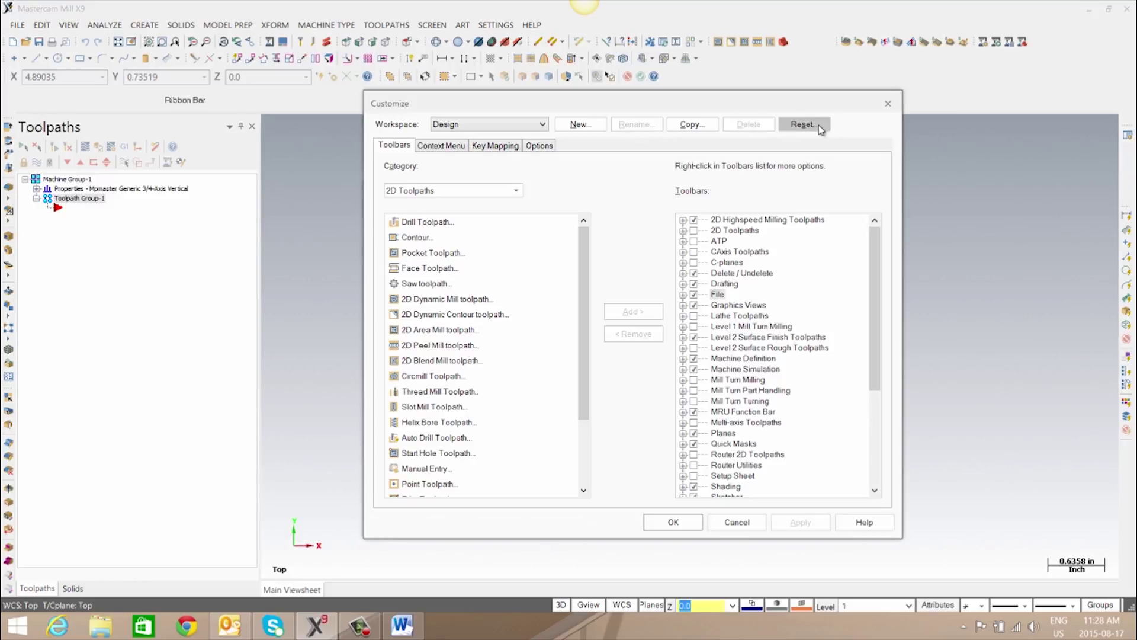
left_click(551, 303)
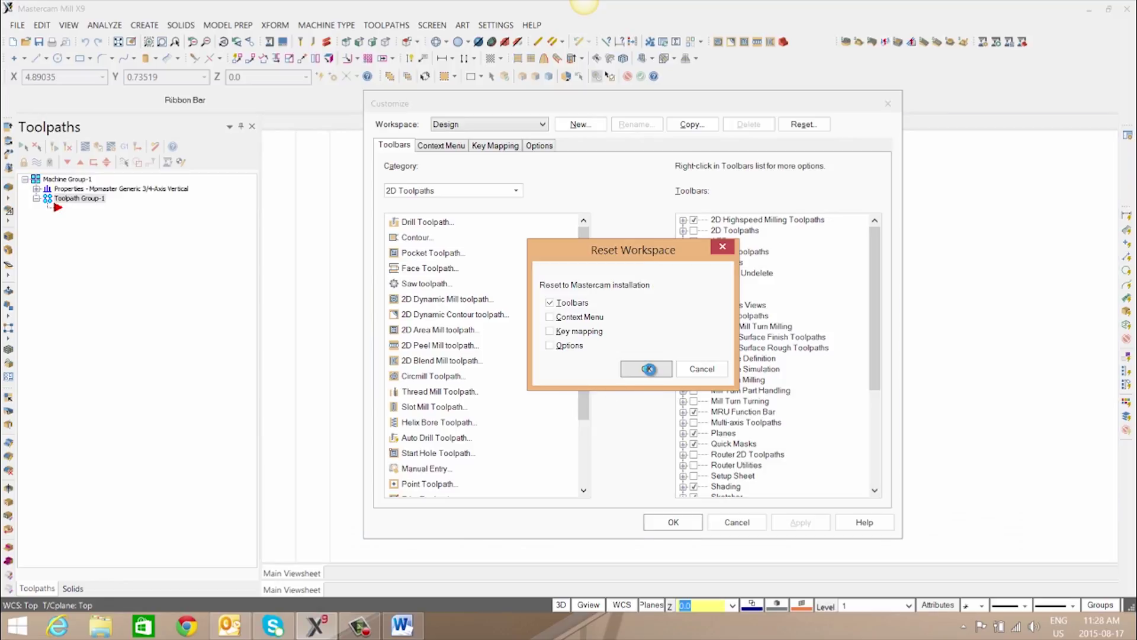
left_click(650, 369)
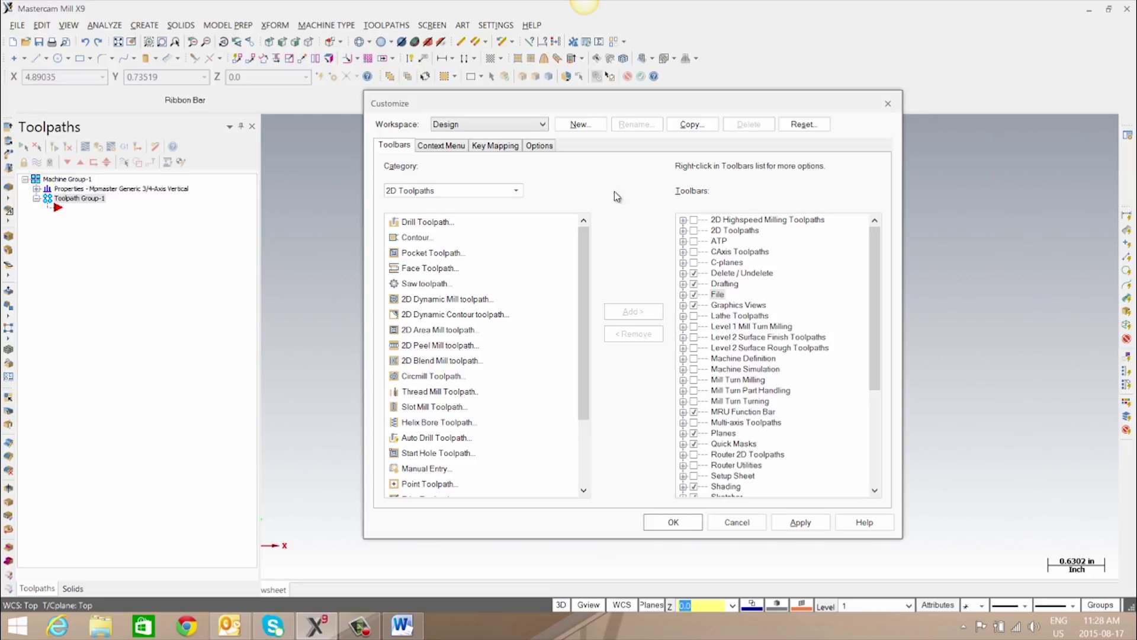
left_click(579, 128)
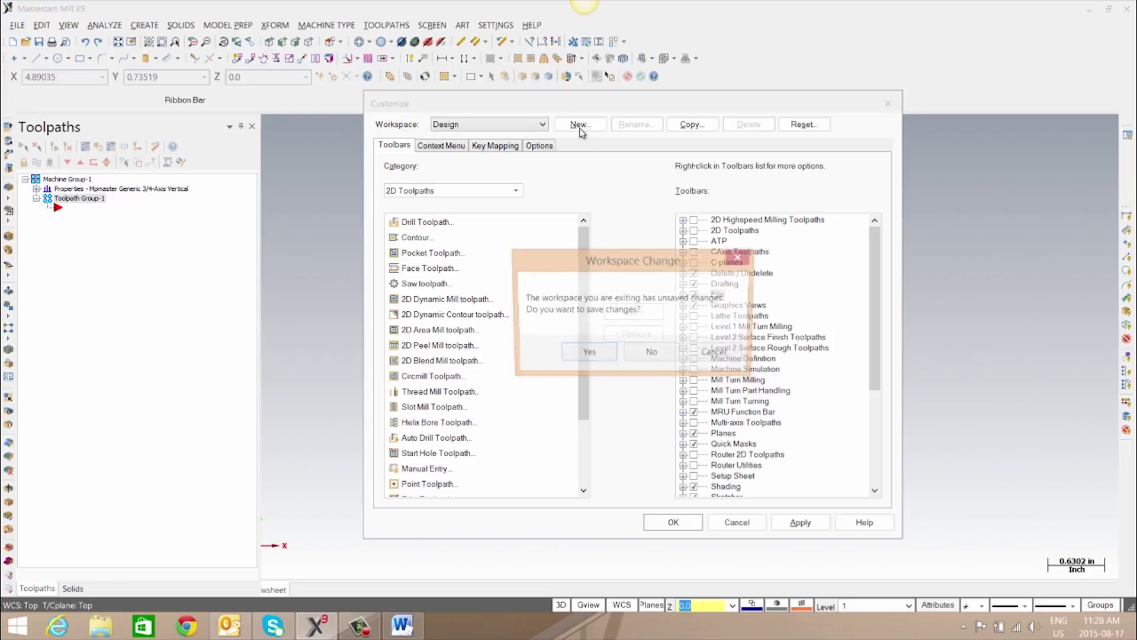
Save the Design workspace changes and create a new workspace named 'Video demo'
left_click(586, 363)
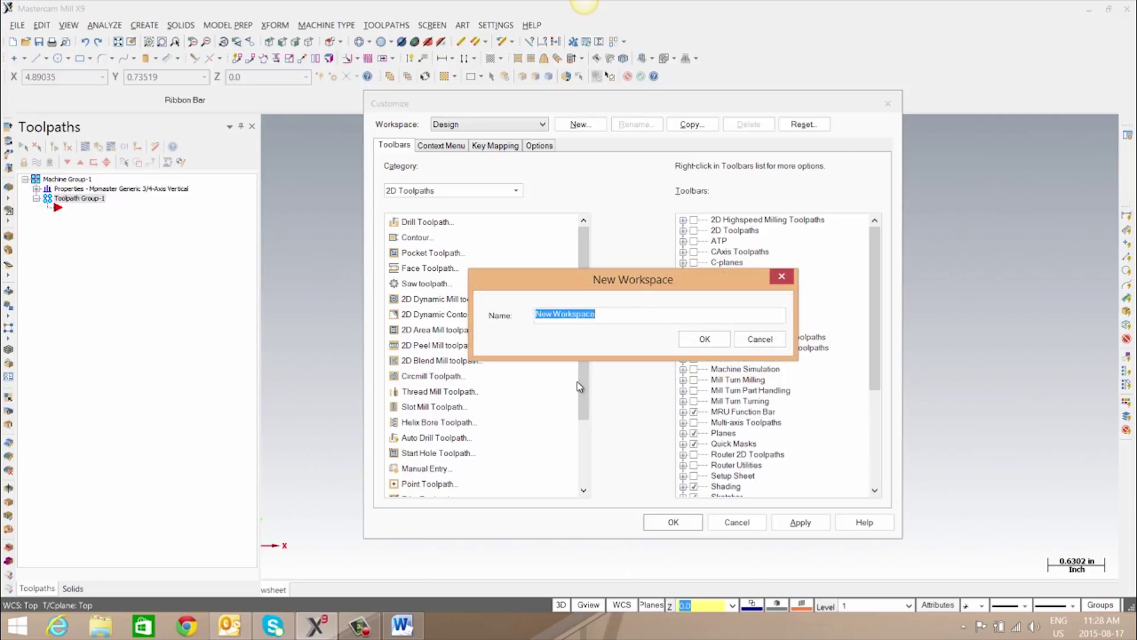
type("Vide")
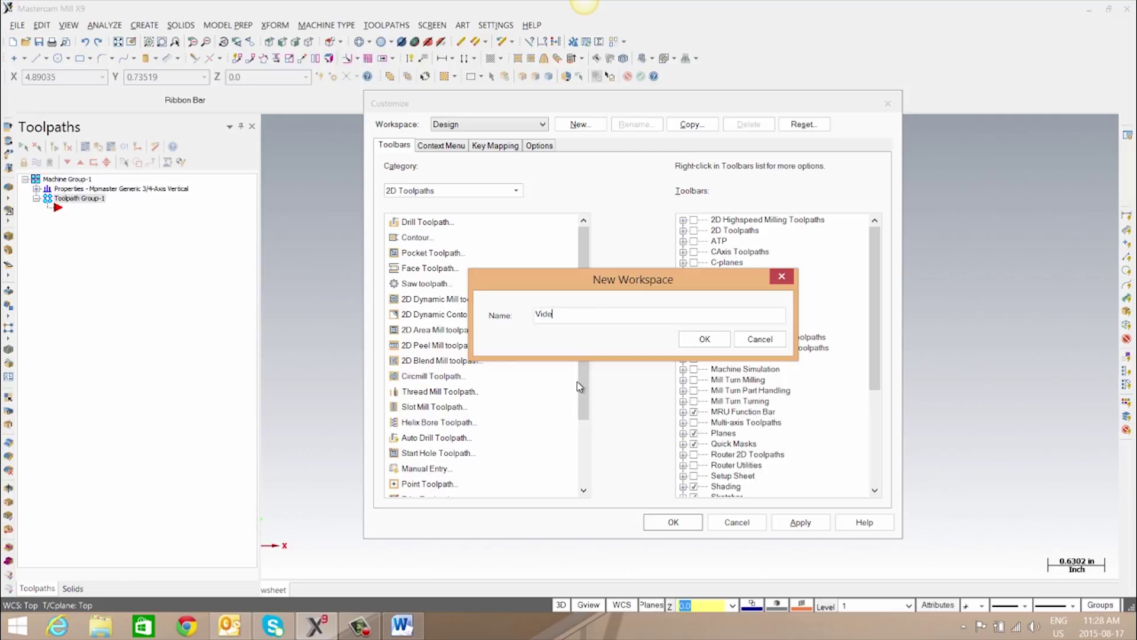
type("o demo")
left_click(708, 339)
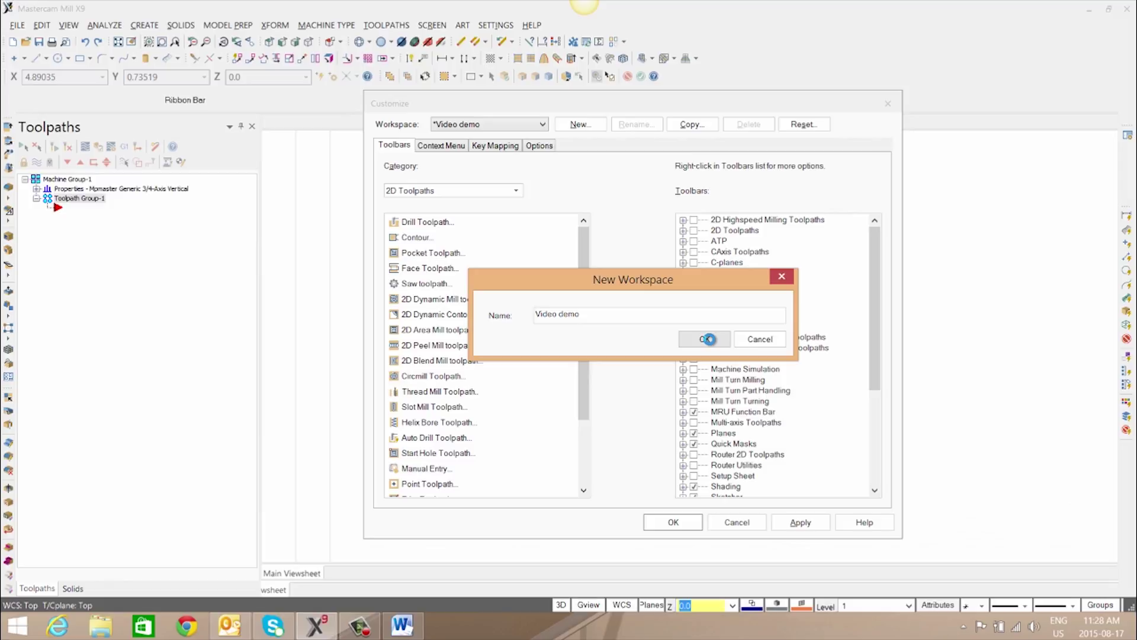
left_click(708, 339)
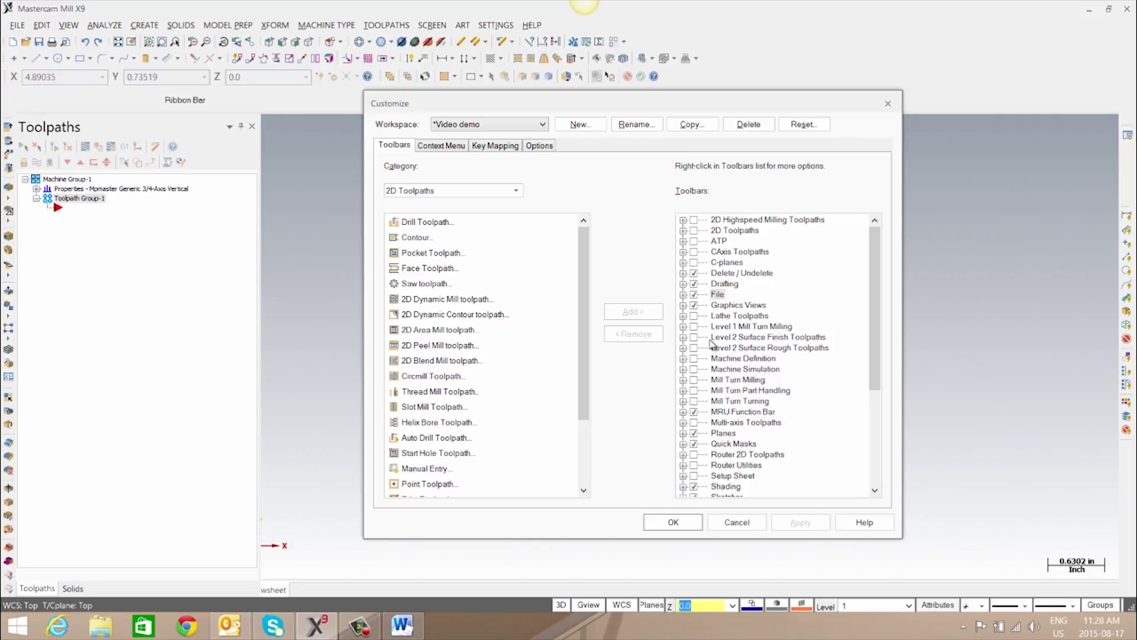
Turn on the 2D Highspeed Milling Toolpaths and 2D Toolpaths toolbars and create a new toolbar named 'Demo'
left_click(693, 219)
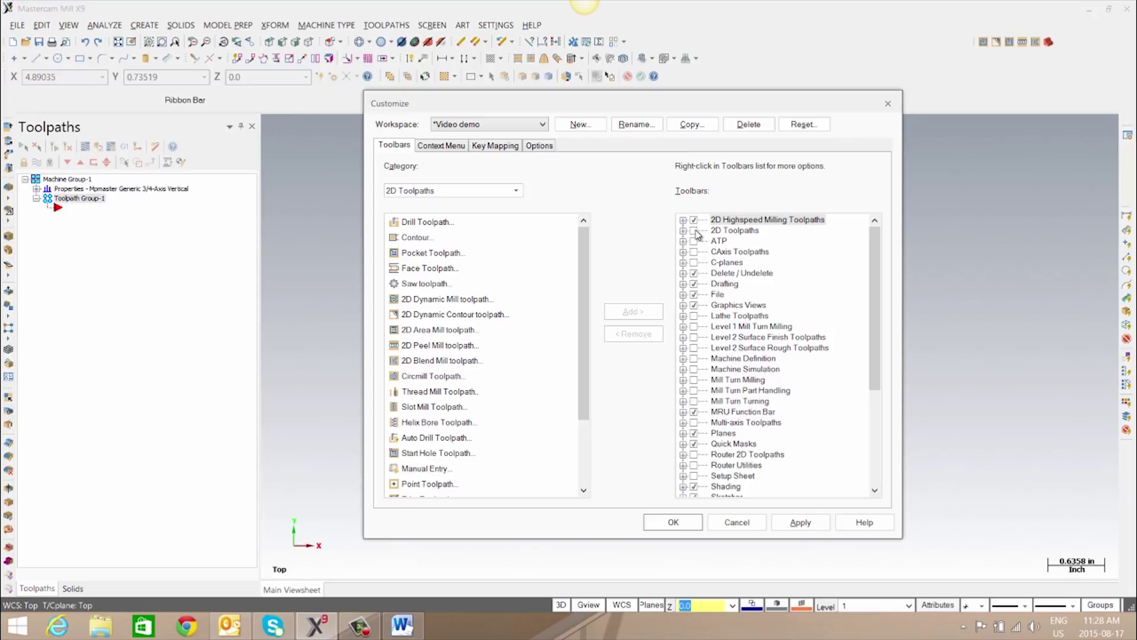
left_click(694, 230)
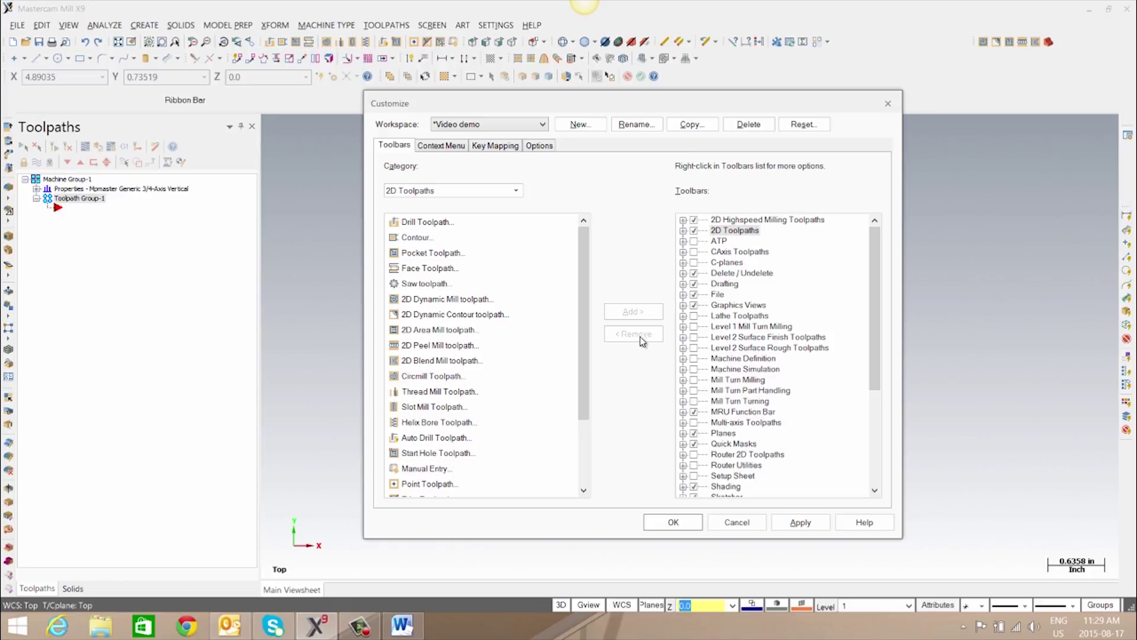
right_click(828, 287)
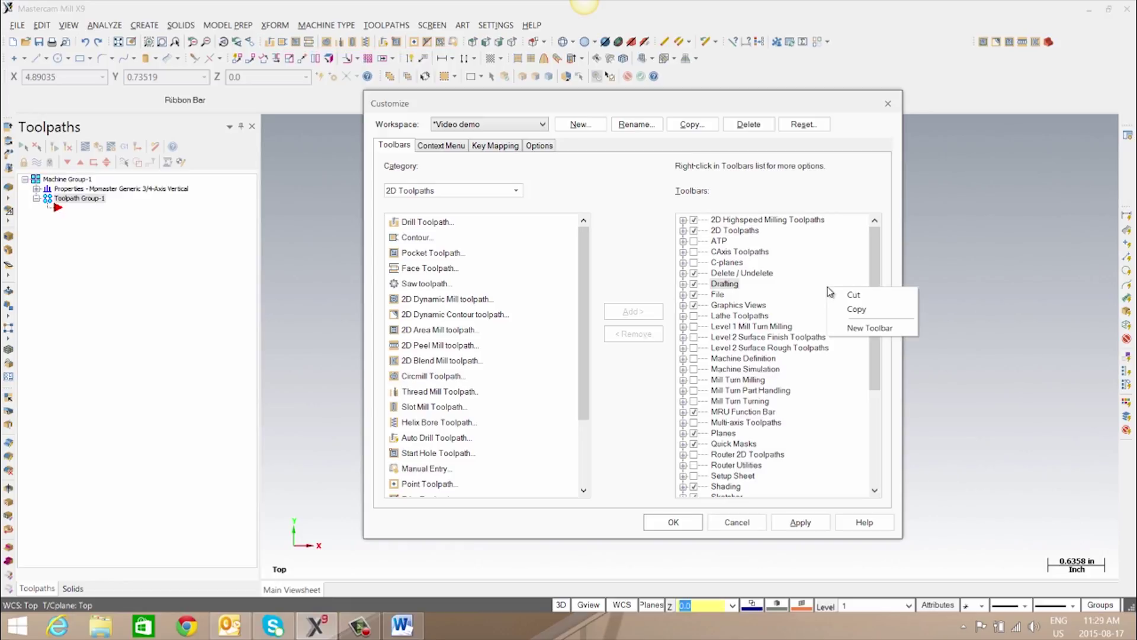
left_click(857, 328)
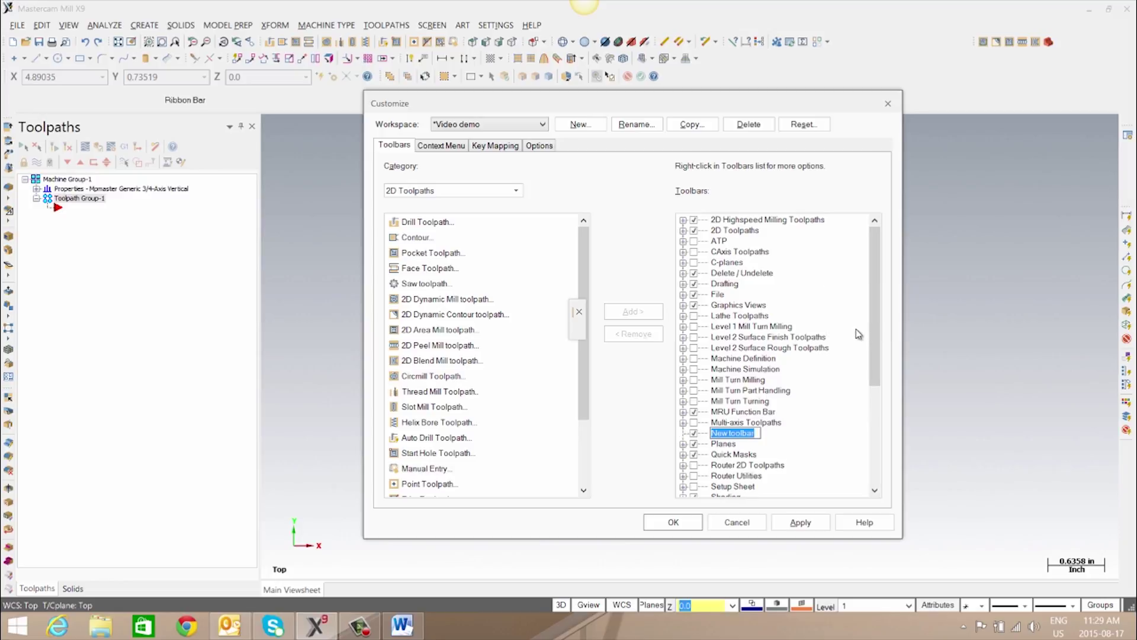
type("Demo")
key("Return")
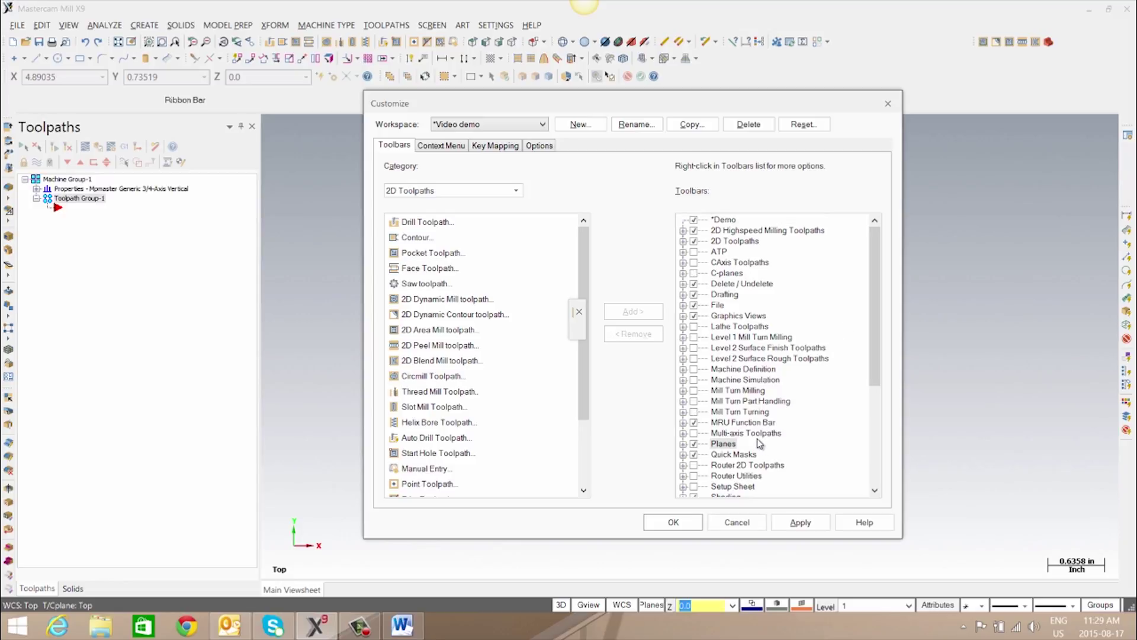
Float the Demo toolbar at the right edge of the graphics area
left_click(727, 220)
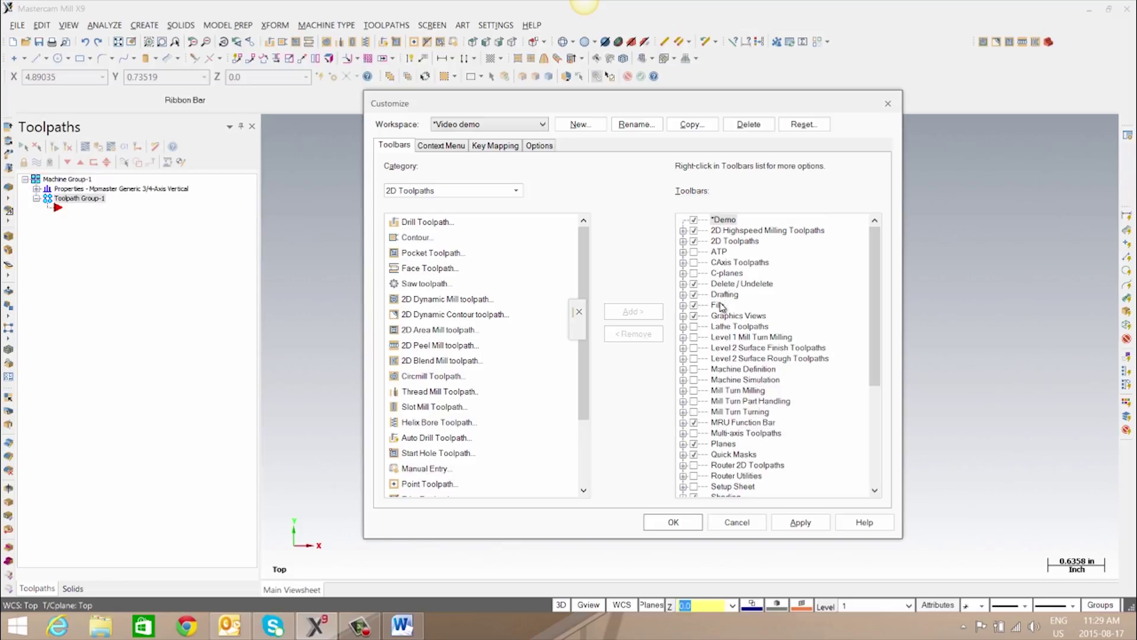
left_click_drag(574, 312, 964, 263)
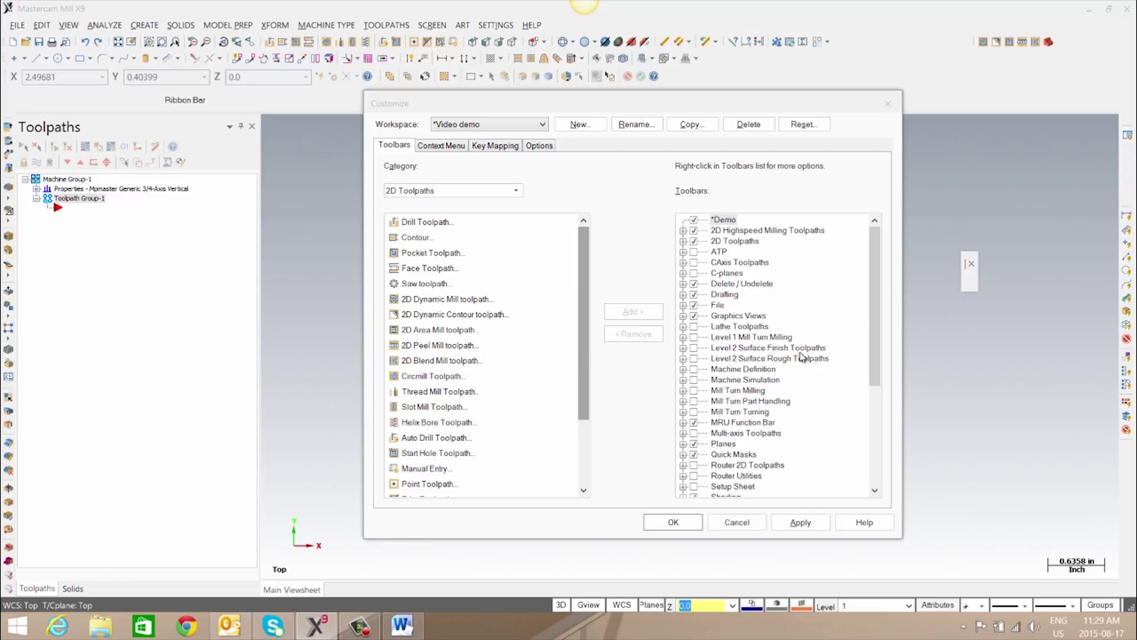
left_click(516, 190)
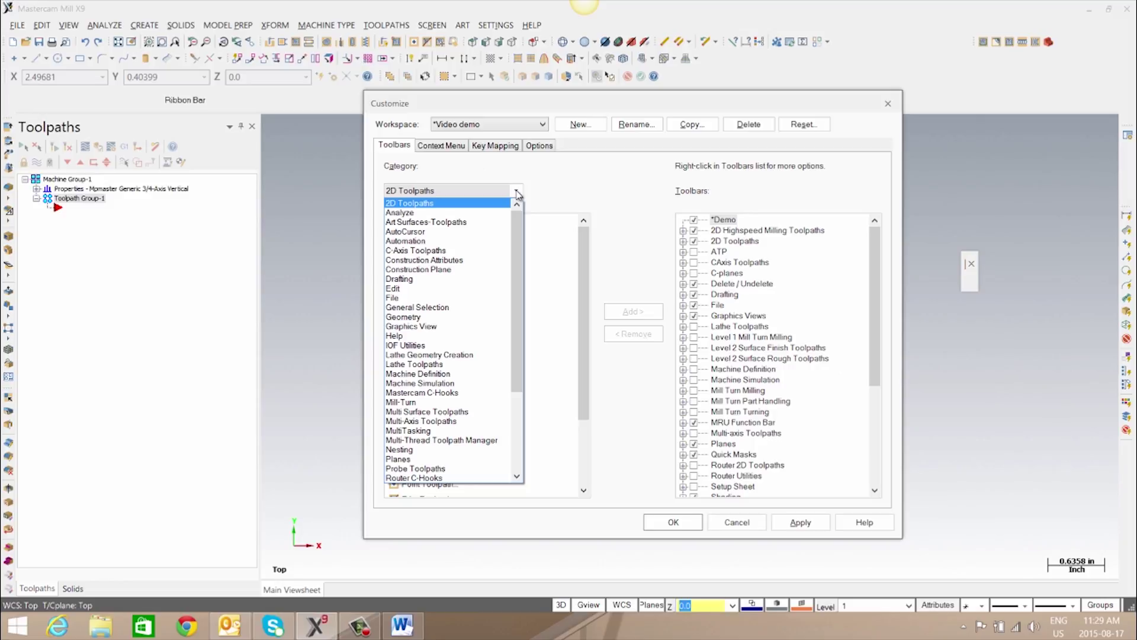
Add the Art command to the Demo toolbar, adding then removing Rectangular
left_click(509, 224)
left_click(429, 227)
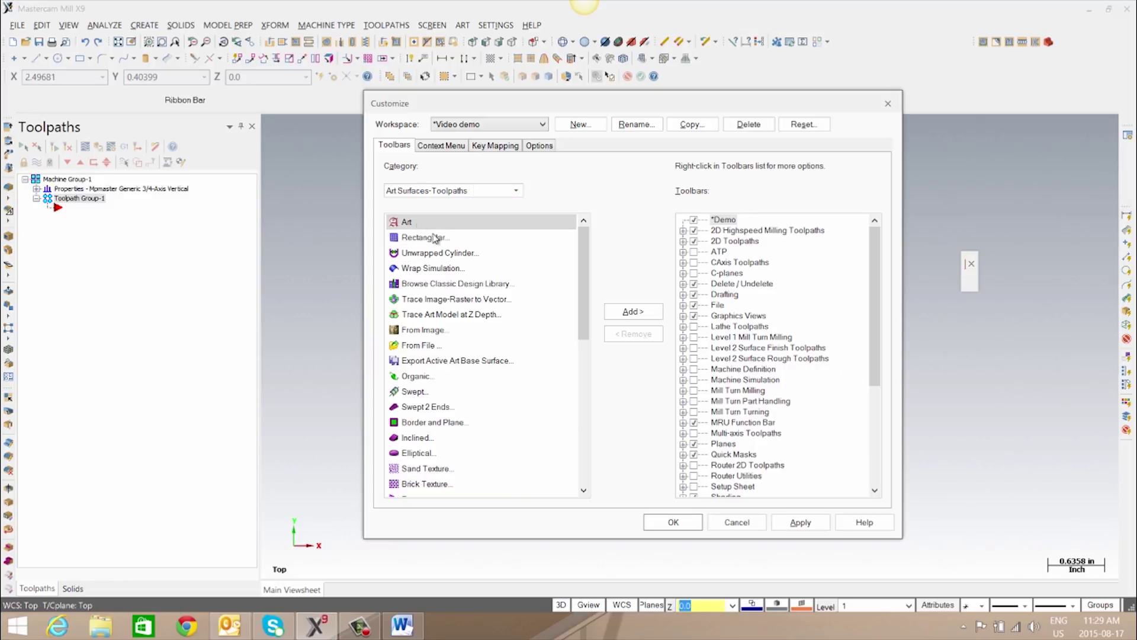
left_click(631, 311)
left_click(439, 238)
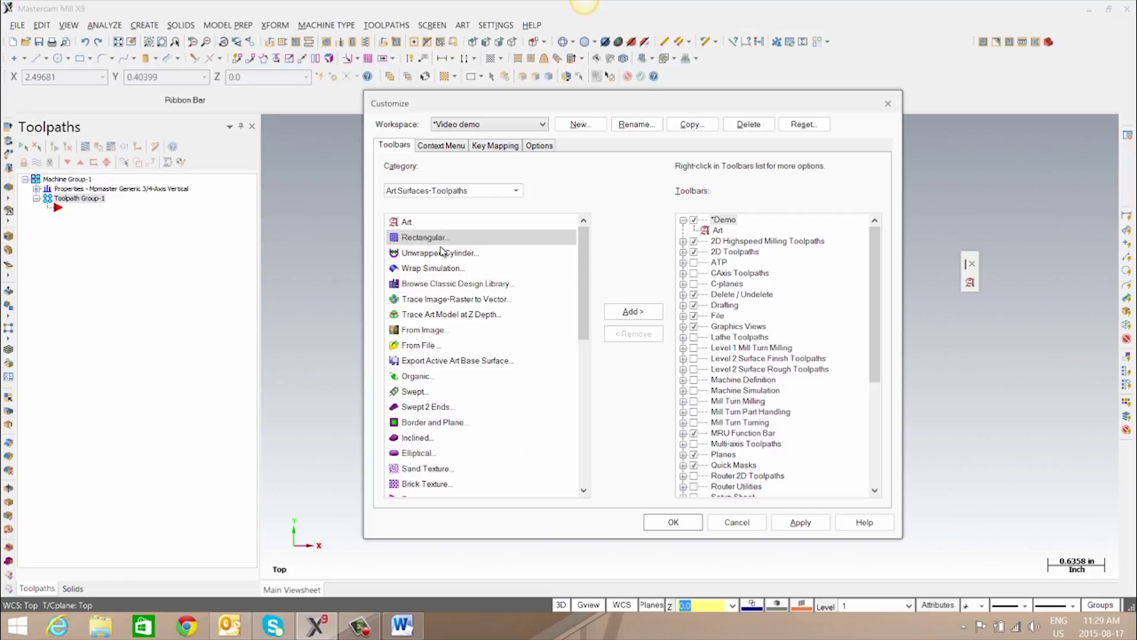
left_click(632, 311)
left_click(728, 241)
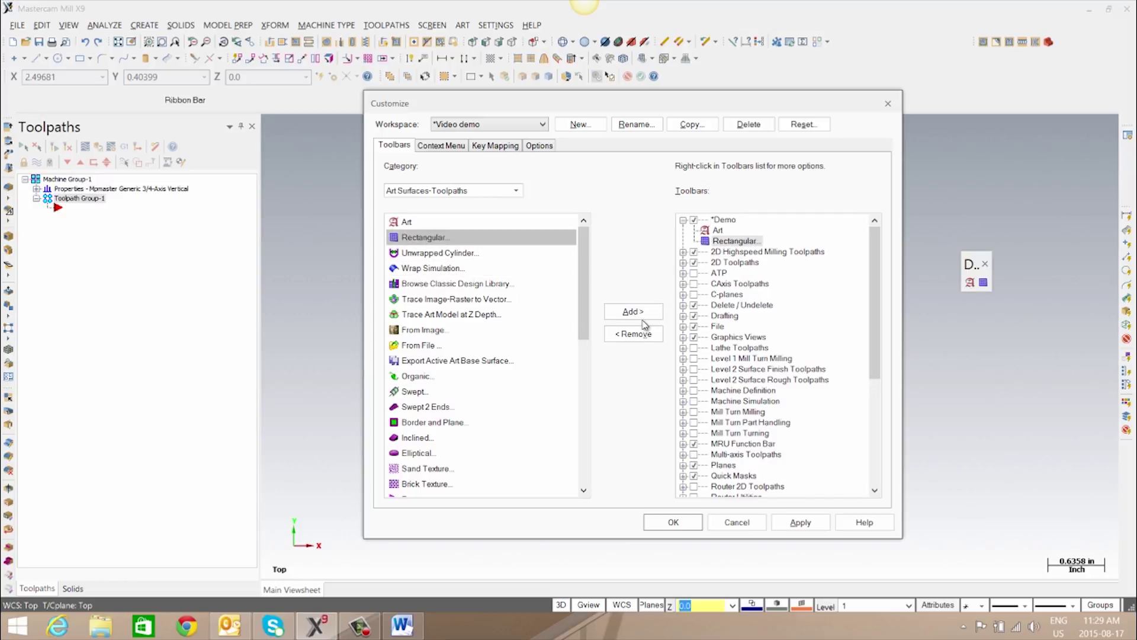
left_click(637, 334)
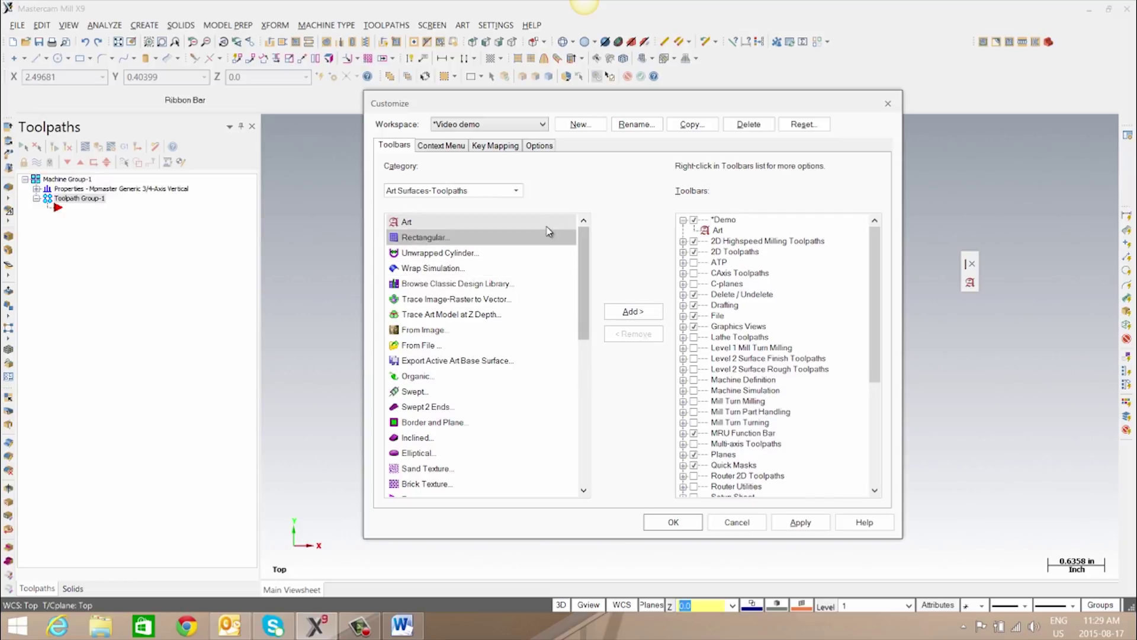
Add the Drafting category's Validate Dimension Regen command to Demo and reposition the toolbar
left_click(517, 190)
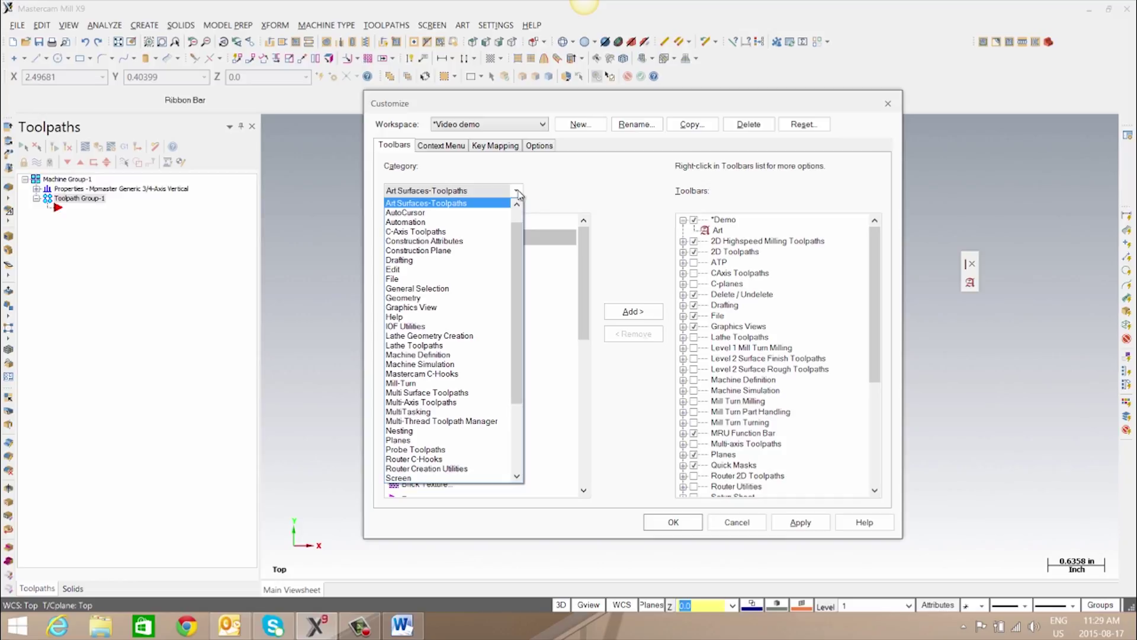
left_click(490, 260)
left_click(442, 237)
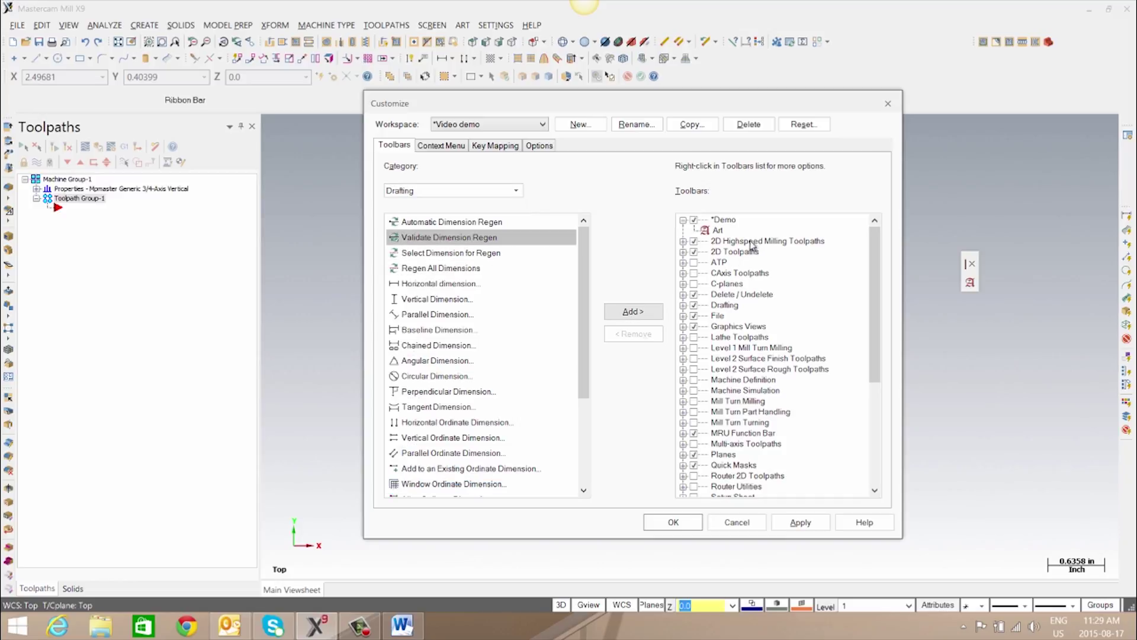
left_click(723, 219)
left_click(632, 312)
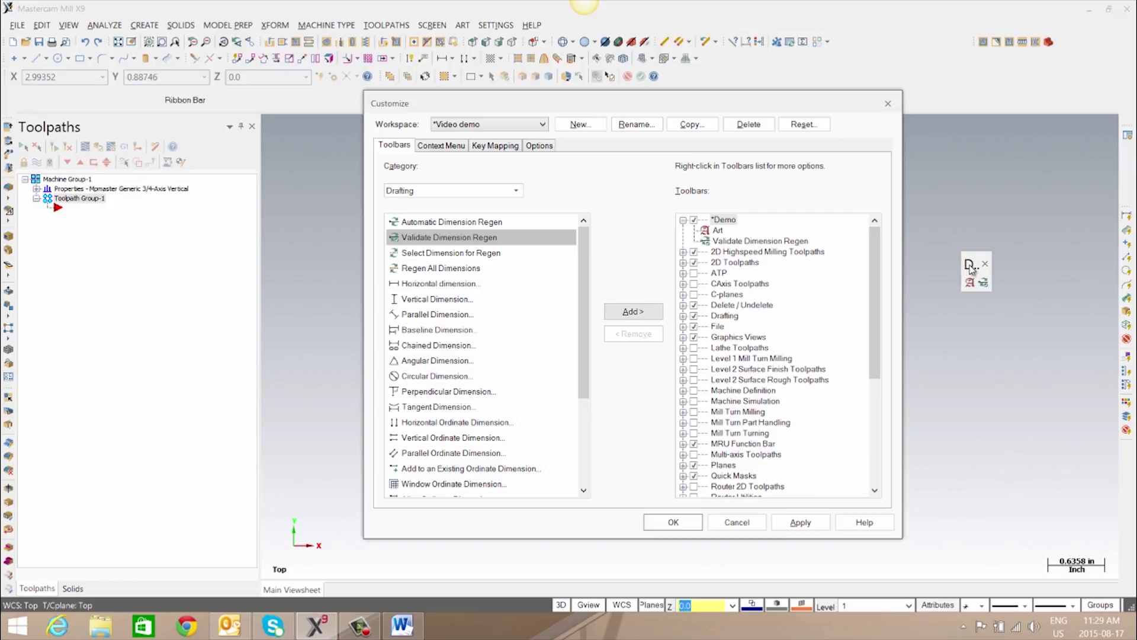
left_click_drag(960, 250, 716, 60)
Accept the toolbar customization and open the my mcamx9 user folder from FILE
left_click(657, 523)
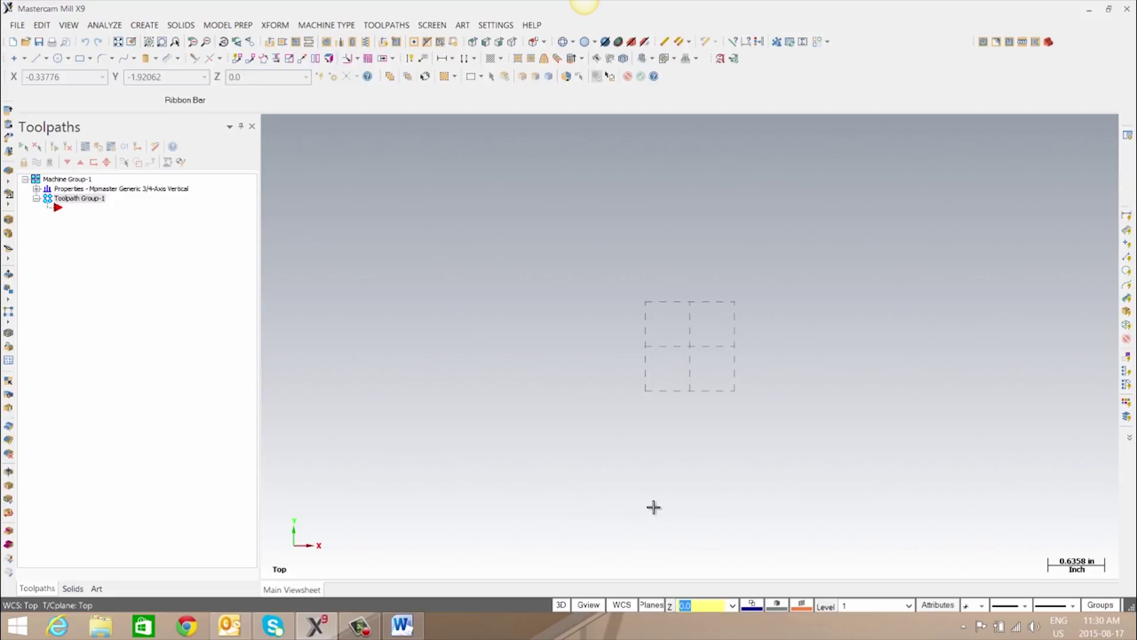
left_click(20, 26)
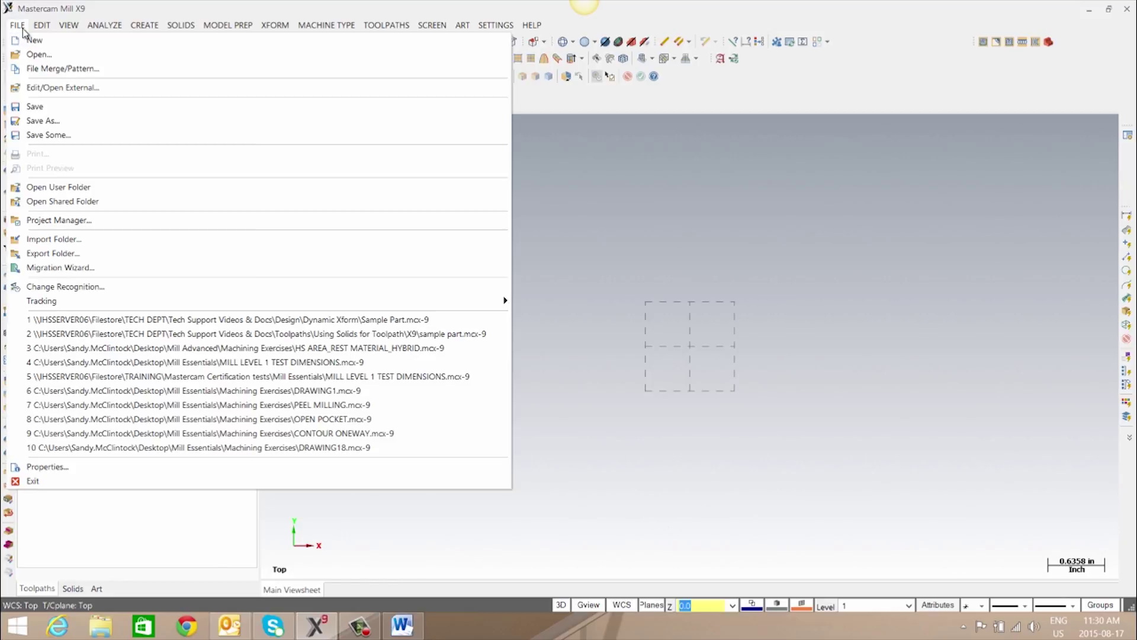
left_click(59, 188)
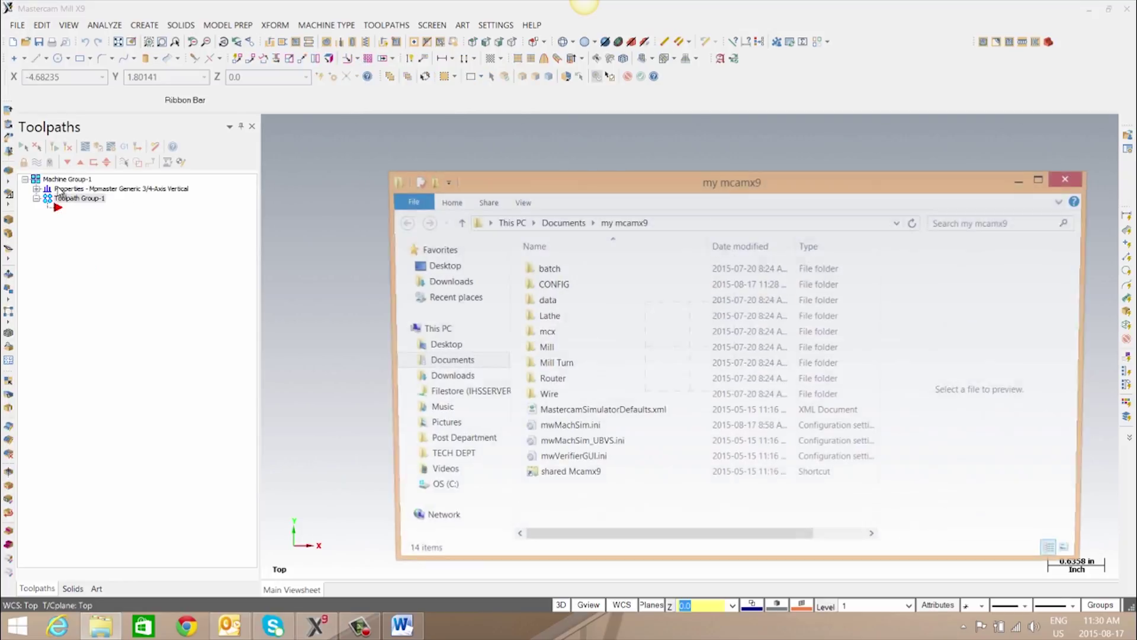
Open the CONFIG folder and move the File Explorer window up and left
double_click(563, 287)
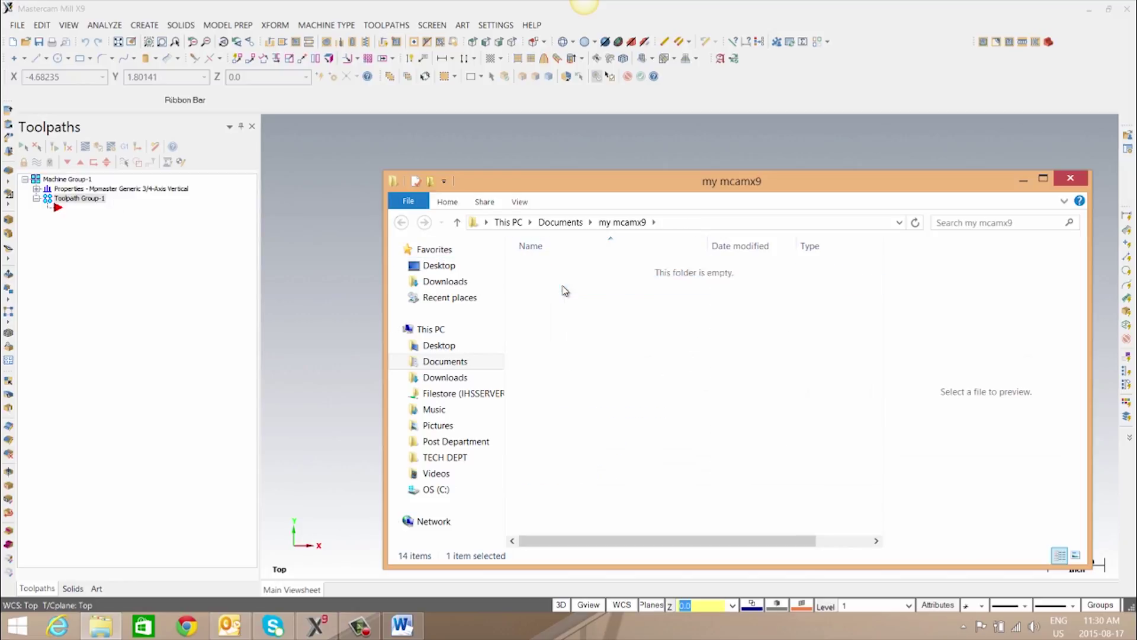
left_click_drag(642, 185, 599, 125)
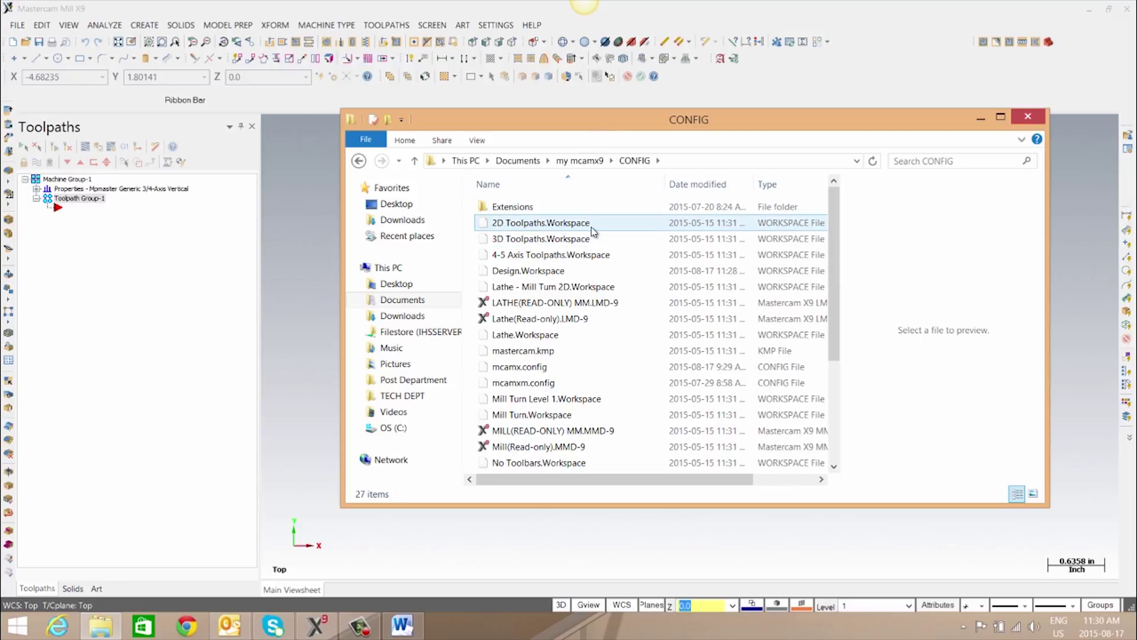
left_click_drag(836, 344, 830, 425)
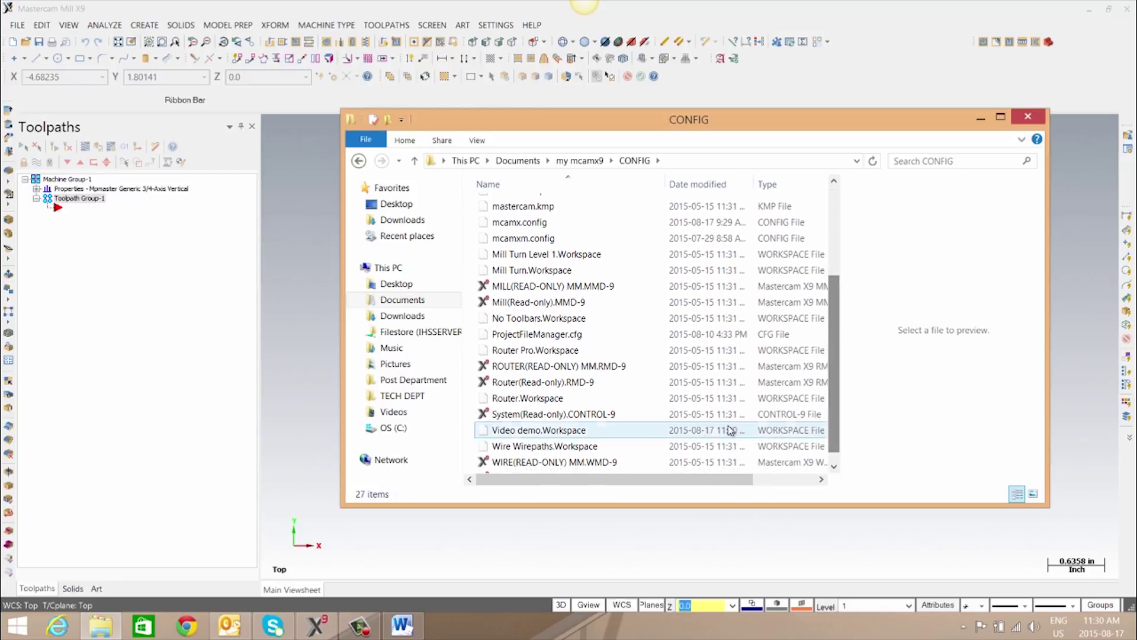
Select the 205 KB Video demo.Workspace file in CONFIG to view its details
left_click(584, 432)
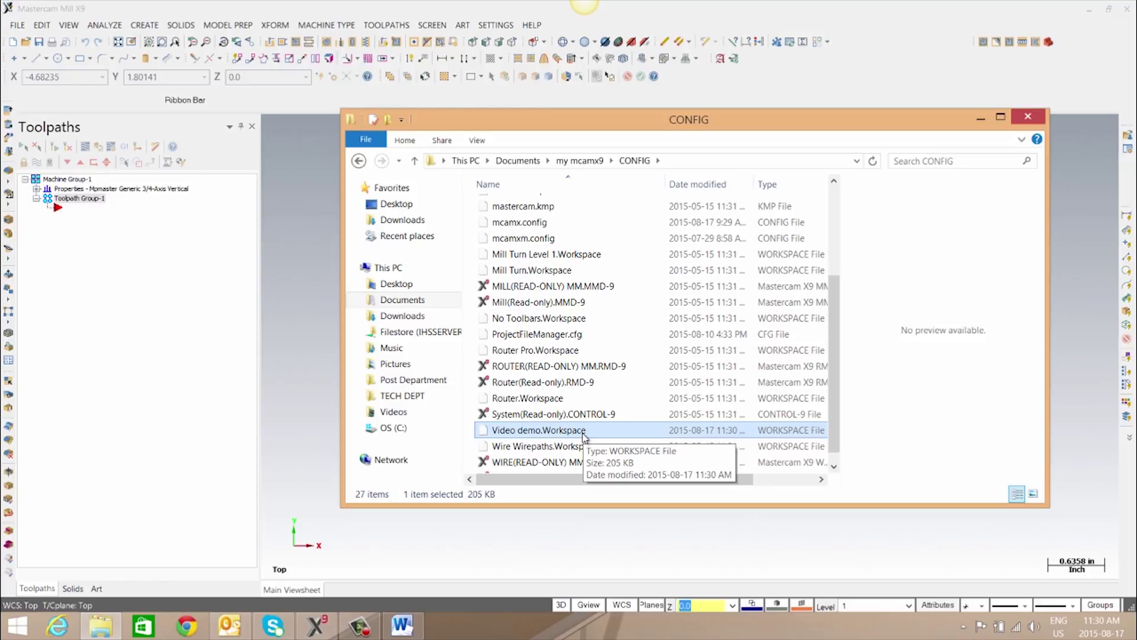
left_click(367, 627)
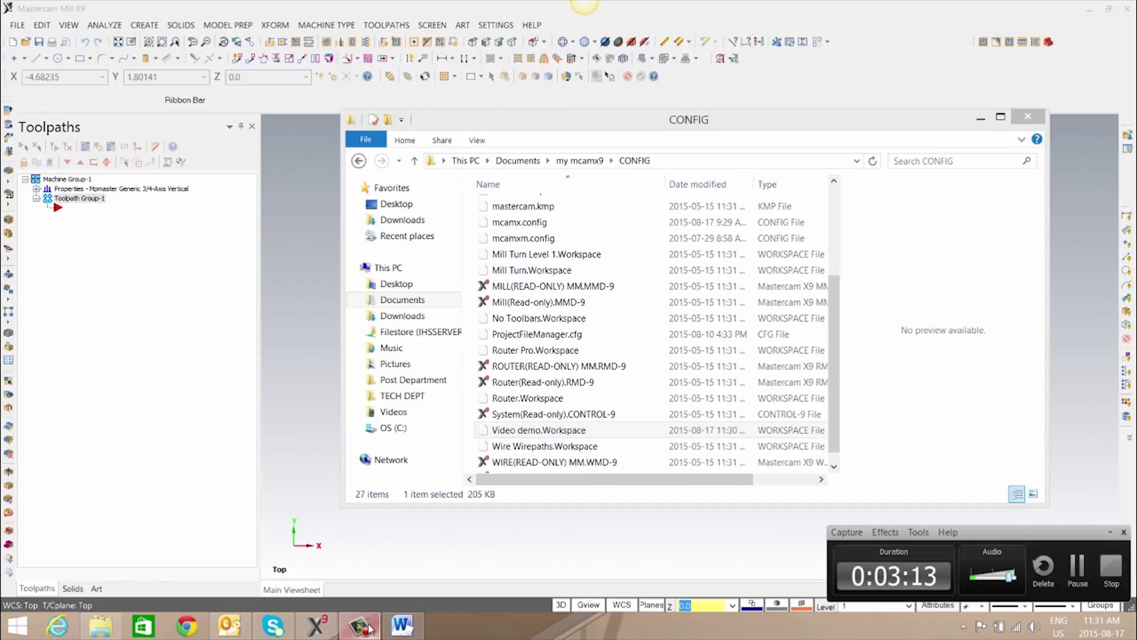